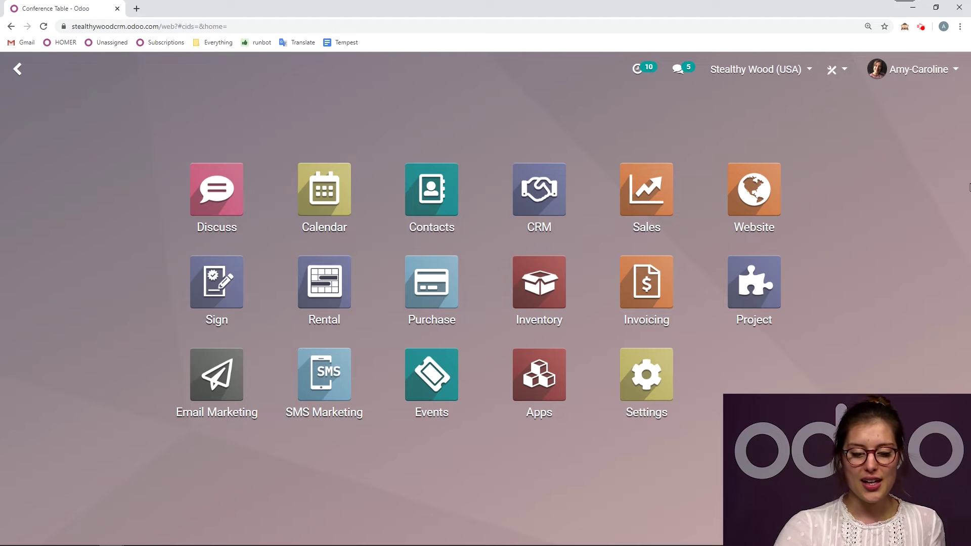
Step: Open the Conference Table product from the Rental app's Products list
click(331, 284)
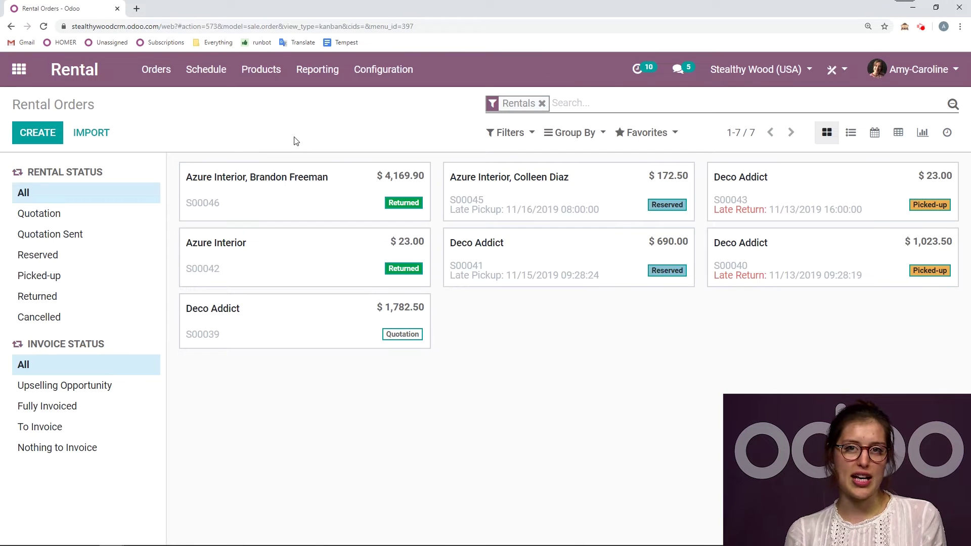
click(266, 74)
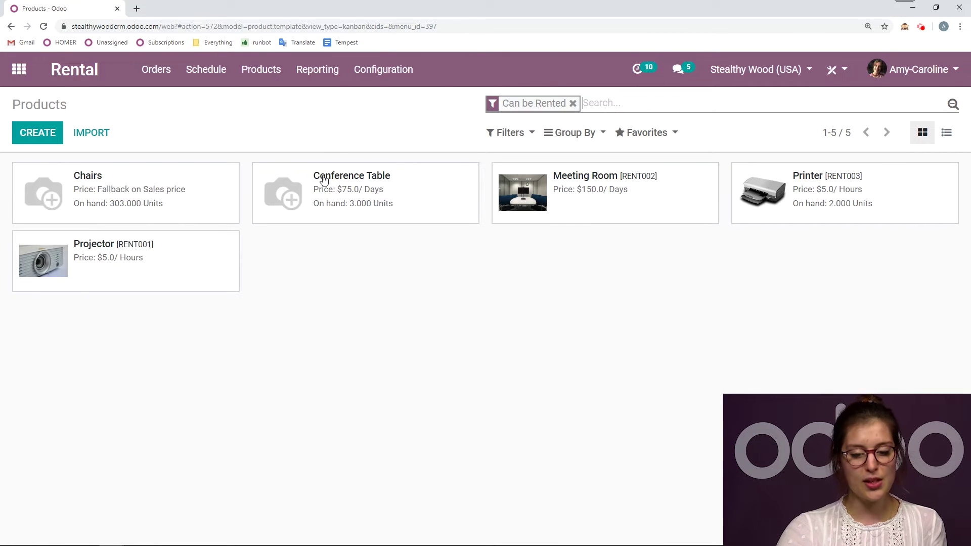
click(371, 193)
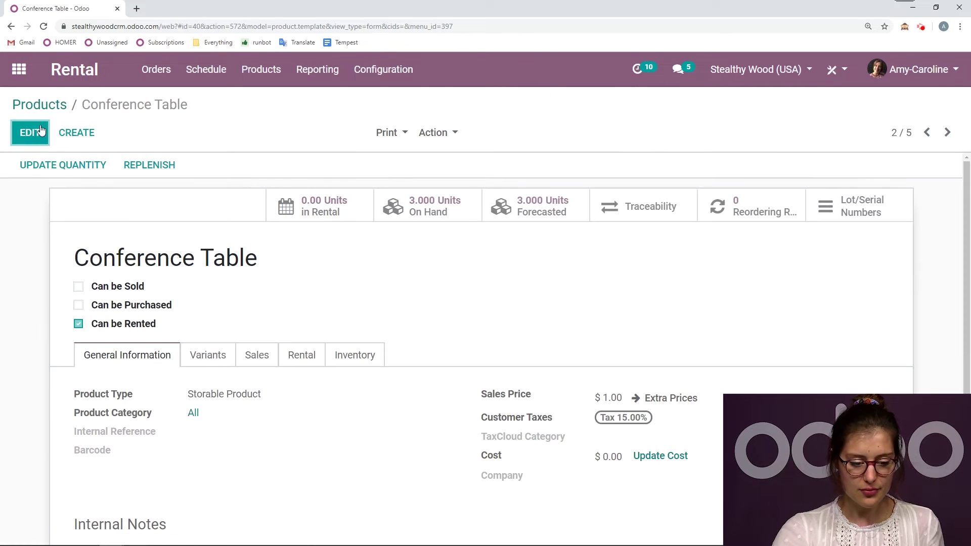
Step: Put the Conference Table form in edit mode and highlight its Can be Rented checkbox
click(41, 131)
scroll(210, 323, down, 1)
click(160, 295)
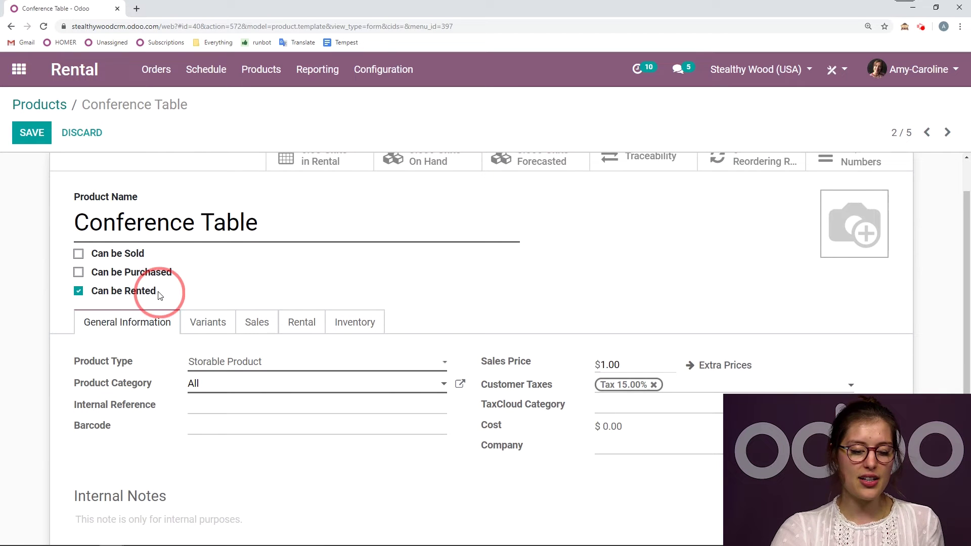
drag(160, 295, 81, 290)
click(27, 302)
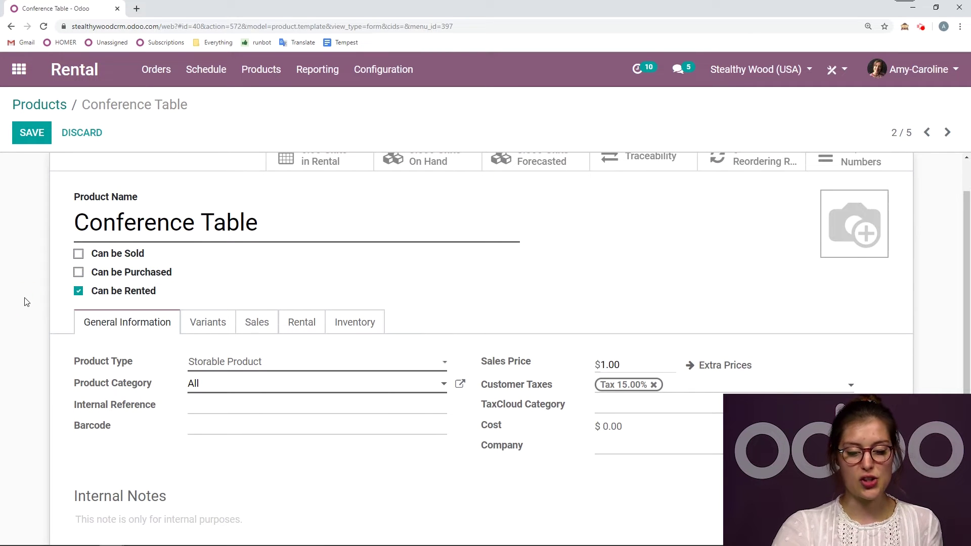
scroll(27, 302, down, 1)
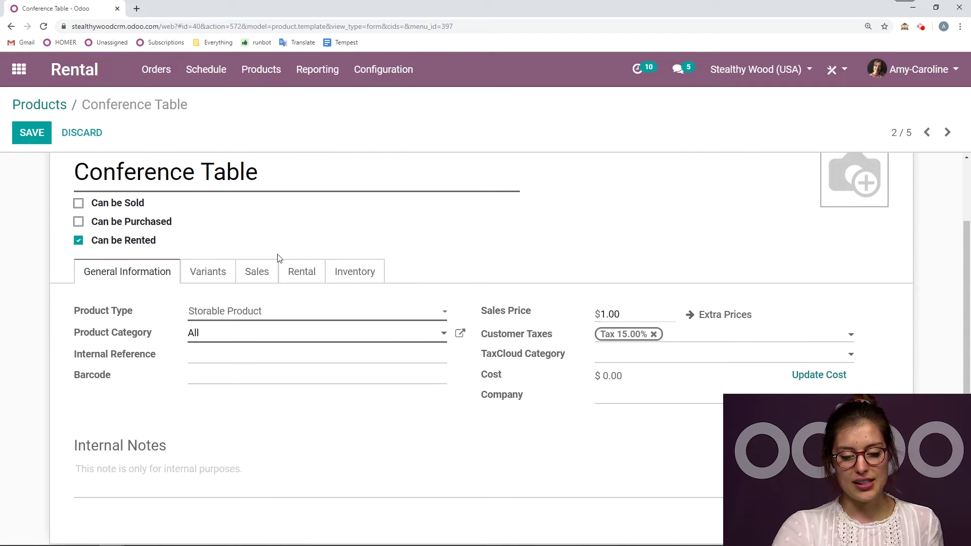
Step: Show the Conference Table's rental pricing: $75/day, $375/week, $1,100/month, 02:00 security time
click(308, 273)
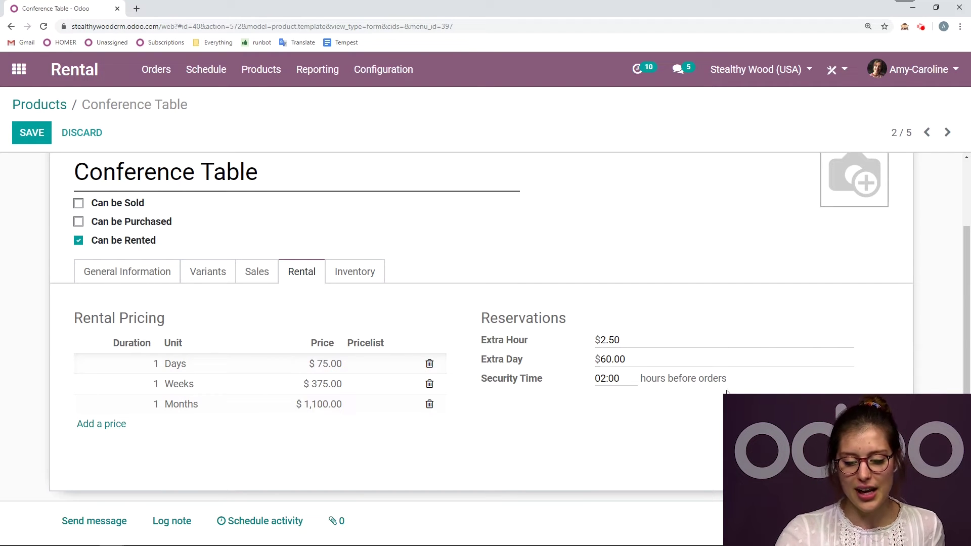
scroll(541, 412, up, 3)
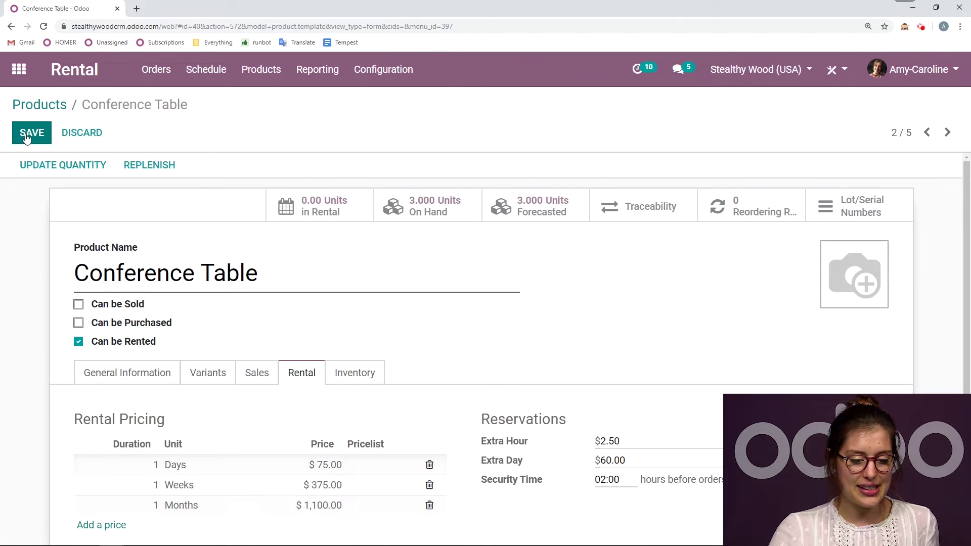
Step: Save the Conference Table product, return to Rental Orders and create a blank quotation
click(26, 137)
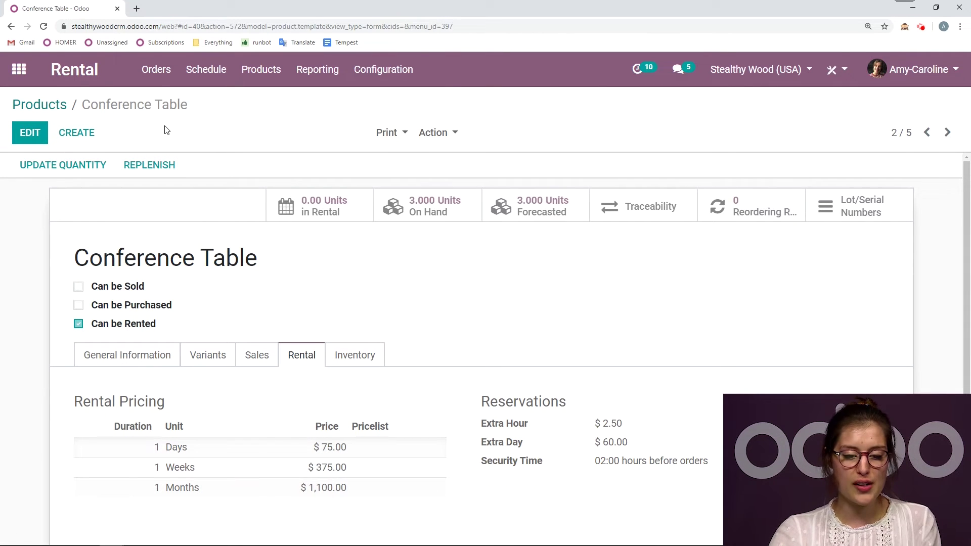
click(66, 72)
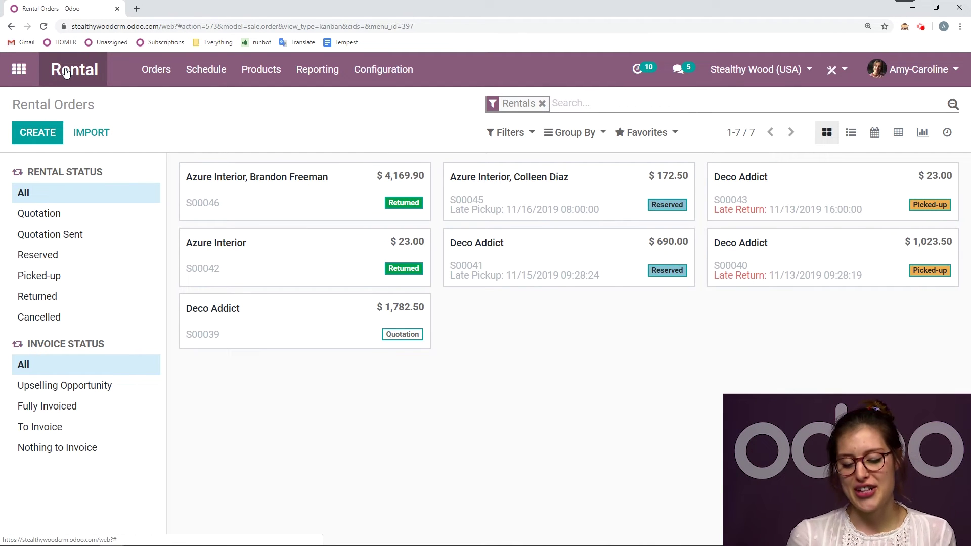
click(61, 135)
Step: Choose the order's customer through the Customer field's Search More list
click(344, 306)
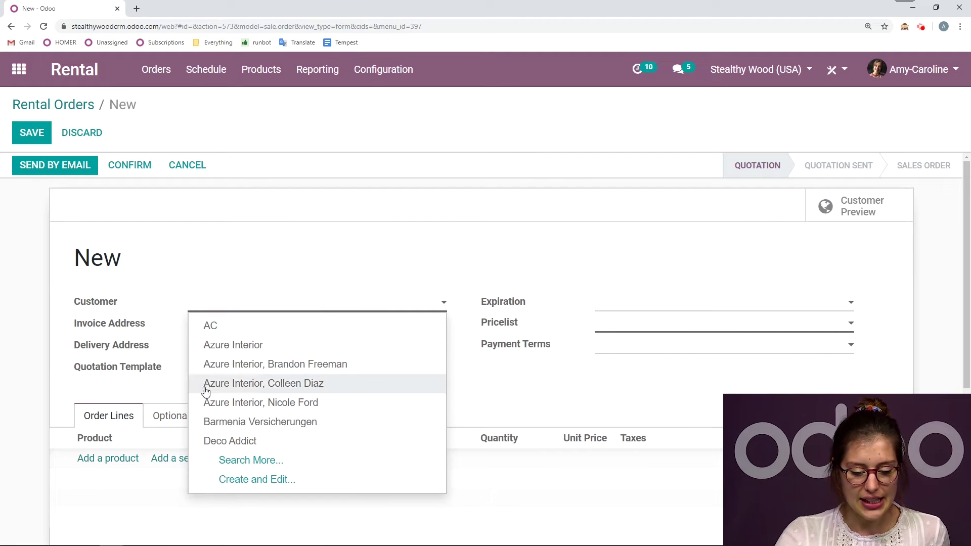
click(299, 459)
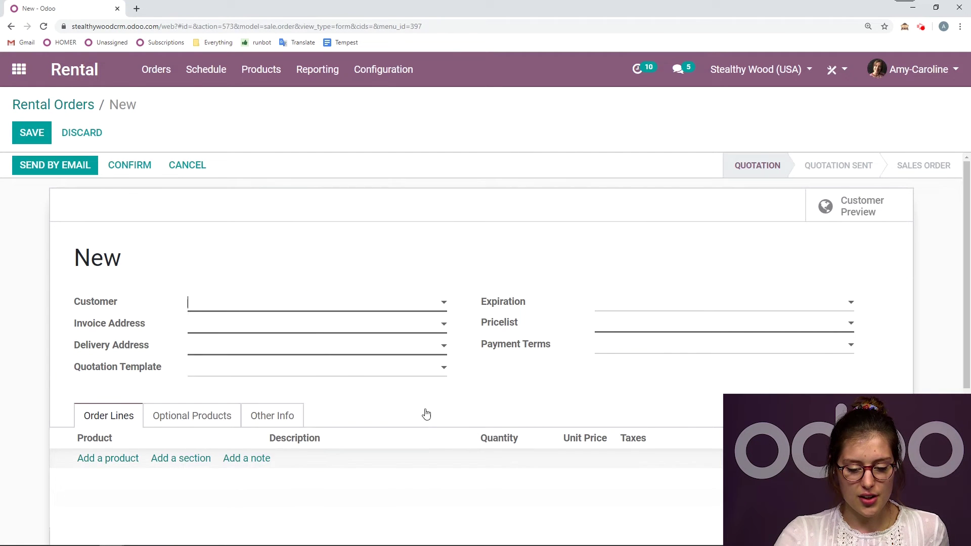
scroll(427, 342, down, 5)
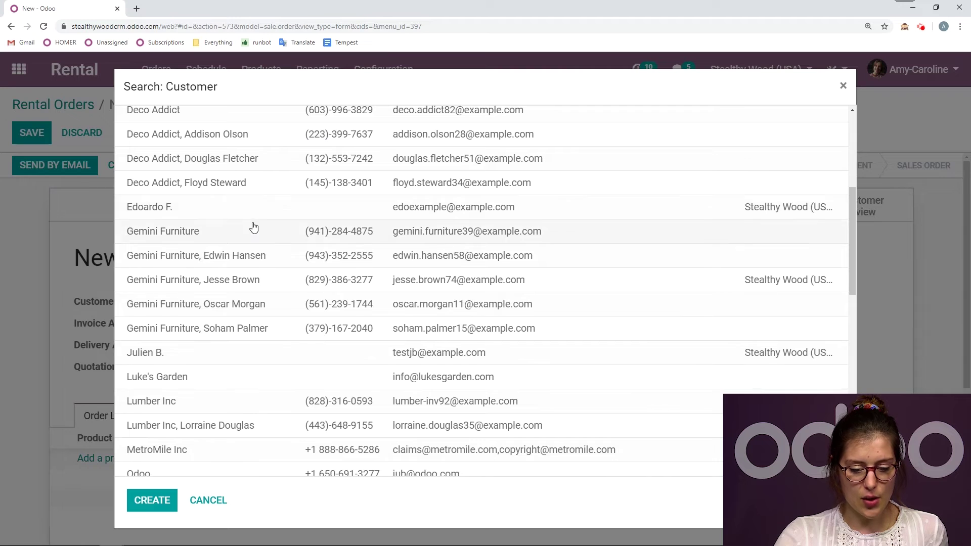
click(263, 208)
Step: Add a Conference Table (Rental) order line by searching 'conf'
scroll(117, 369, down, 1)
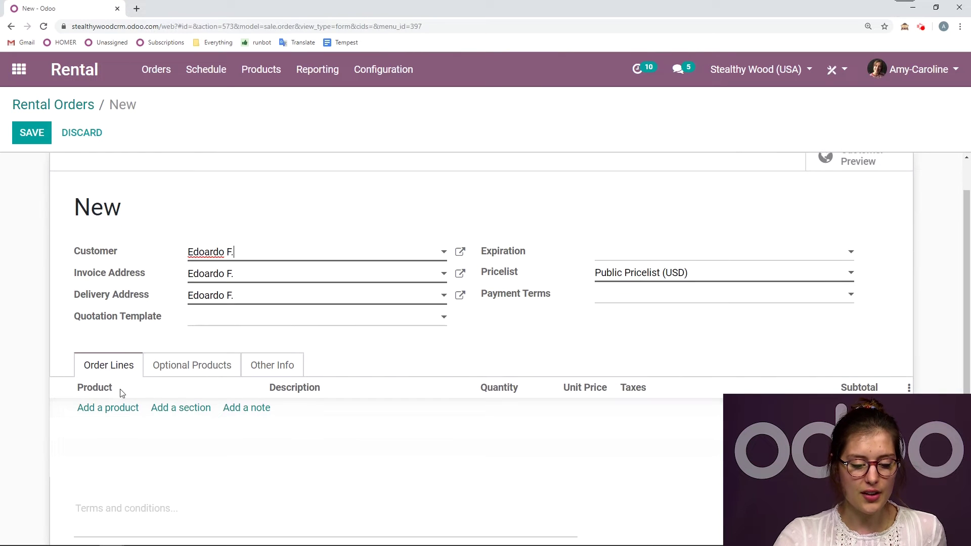
click(115, 414)
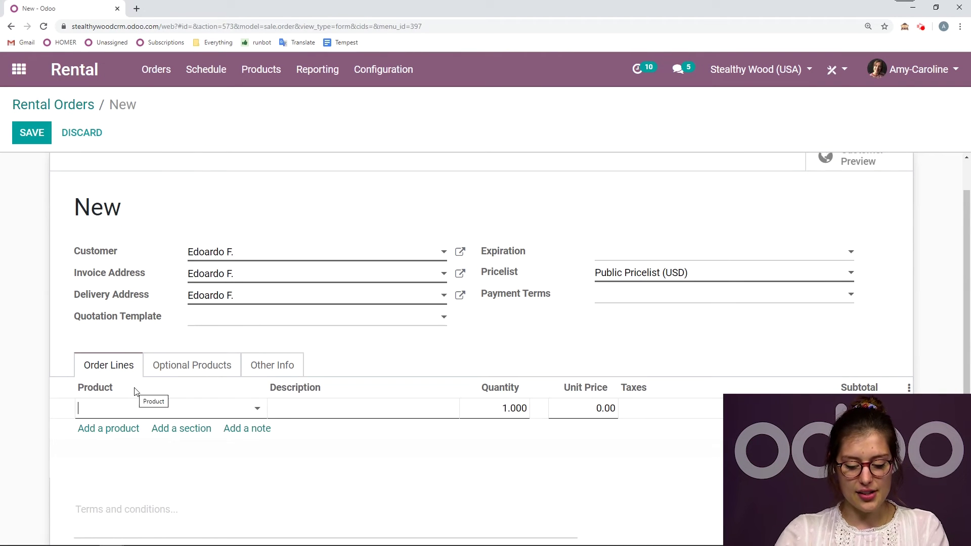
text(conf)
click(152, 448)
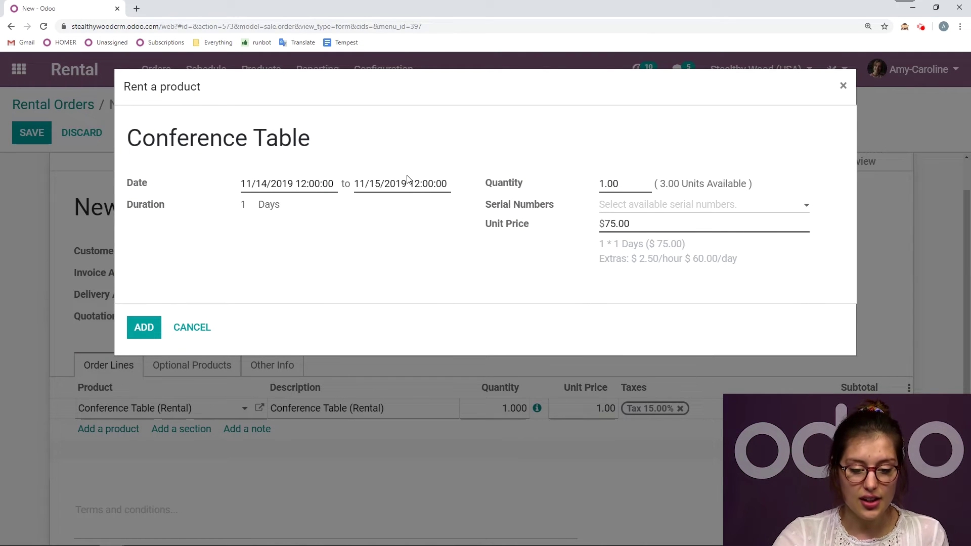
Step: Set the Conference Table rental period to November 18–25, 2019
click(293, 187)
click(284, 316)
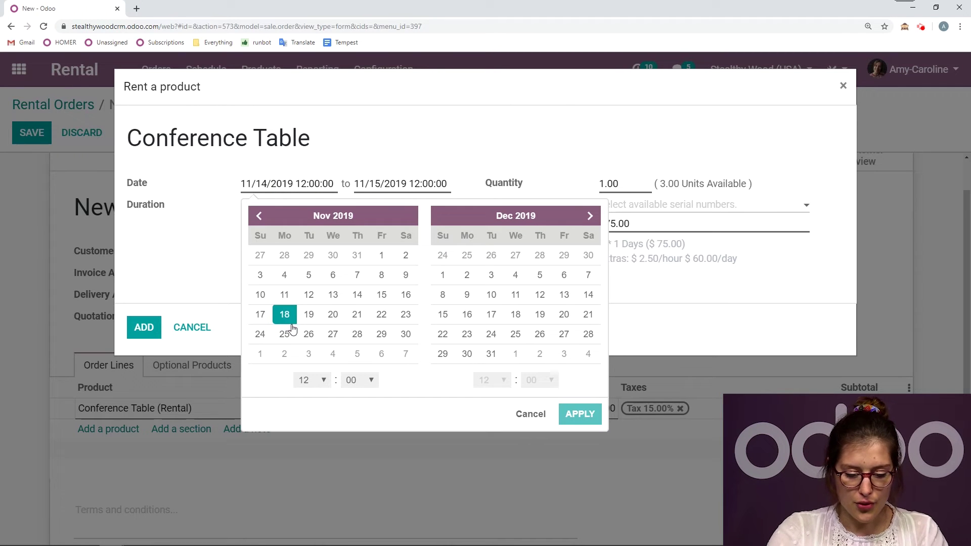
click(284, 334)
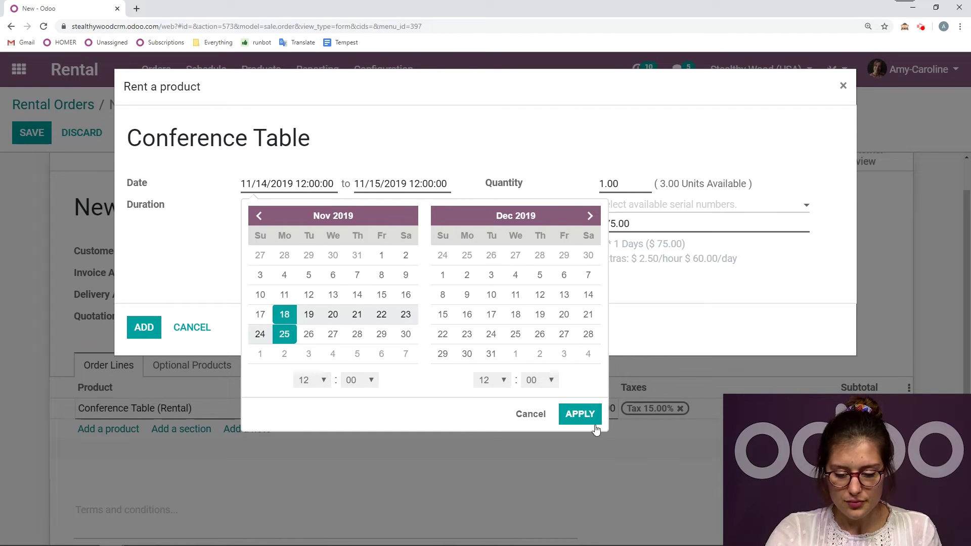
click(581, 415)
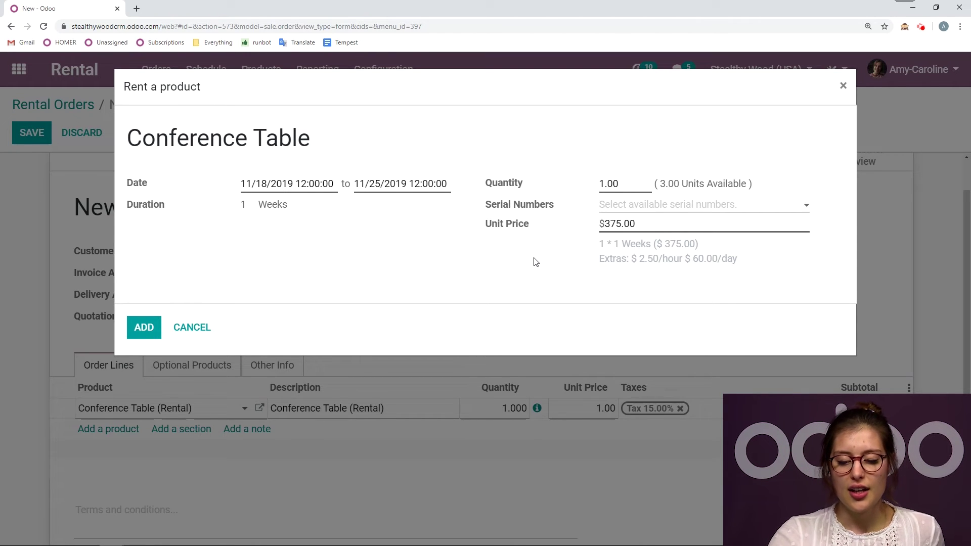
Step: Set the Conference Table quantity to 3, check the serial numbers, and add the line
click(622, 183)
text(3)
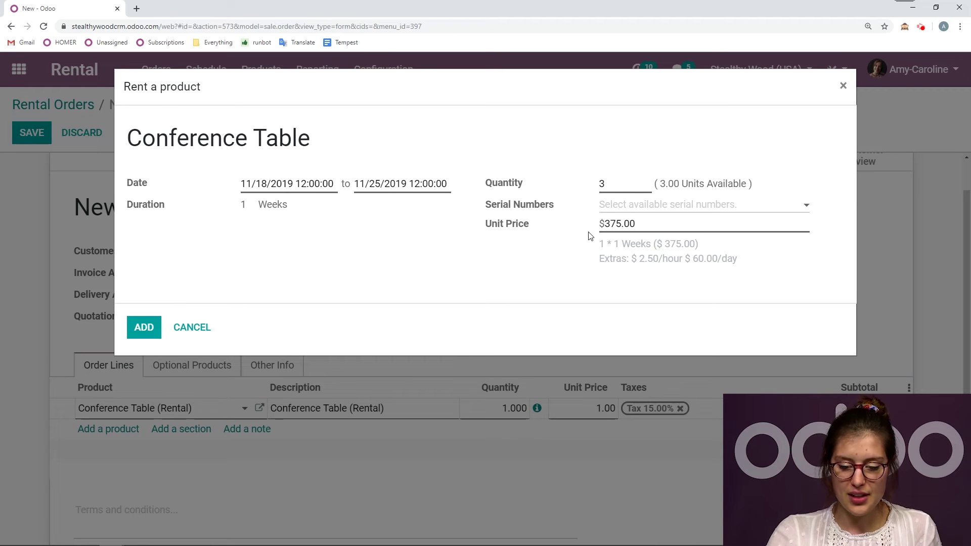
click(626, 208)
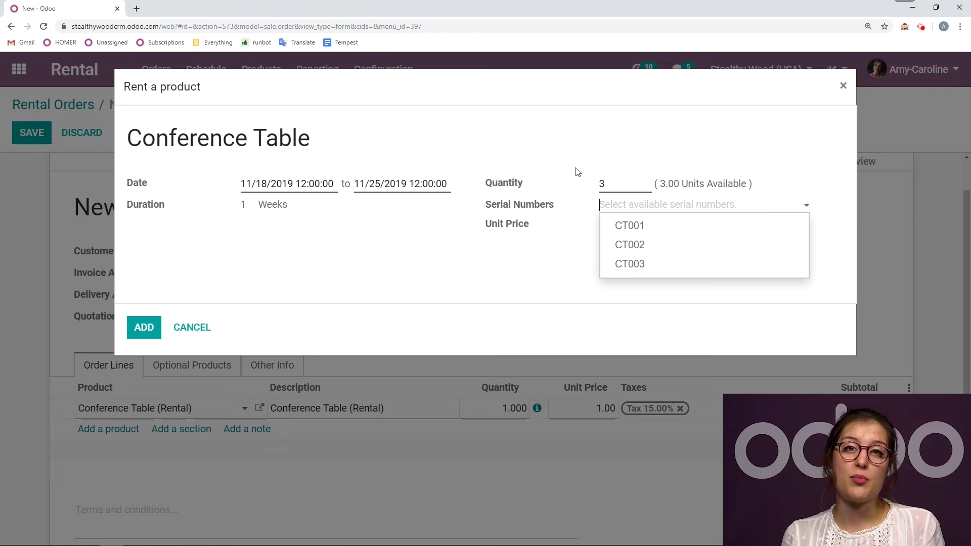
click(288, 229)
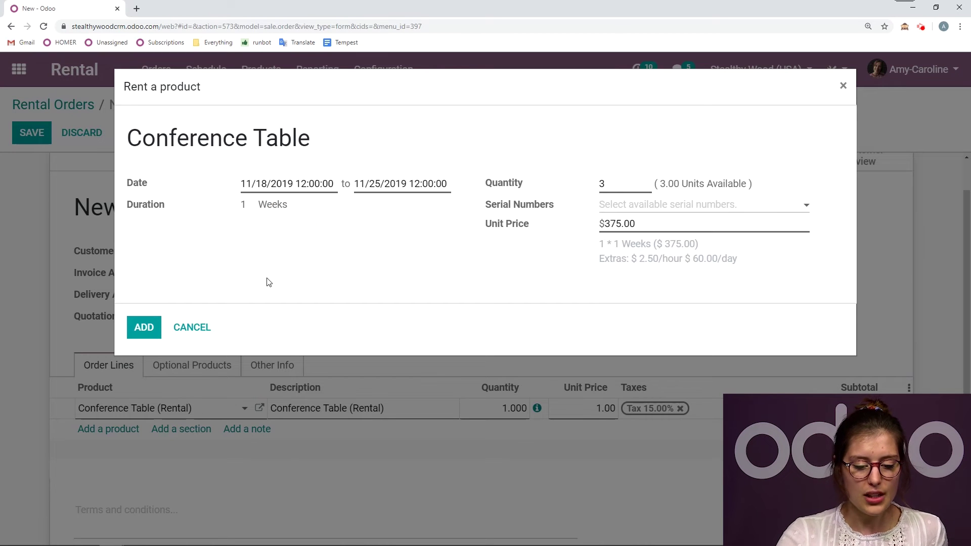
click(141, 327)
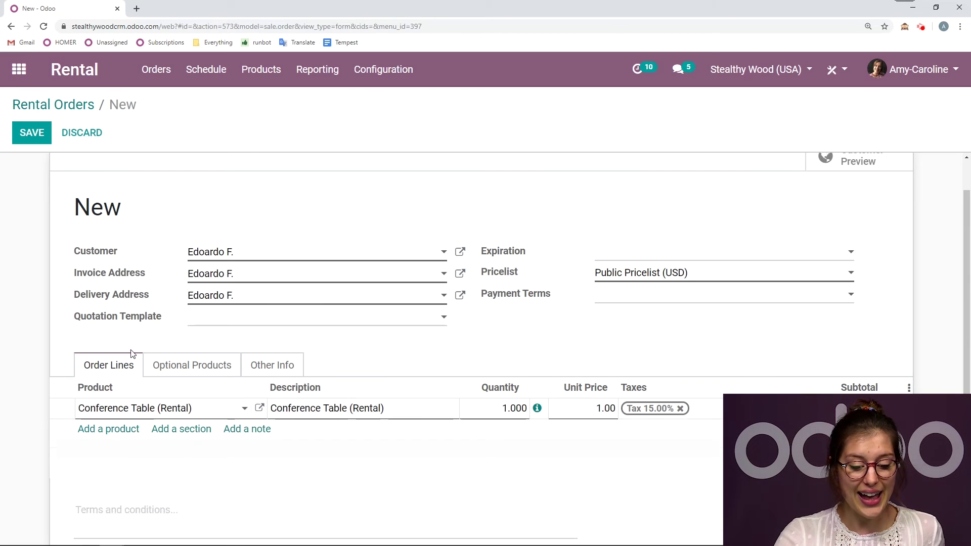
Step: Add a Chairs (Rental) line for 50 units over 11/18–11/25/19
click(119, 459)
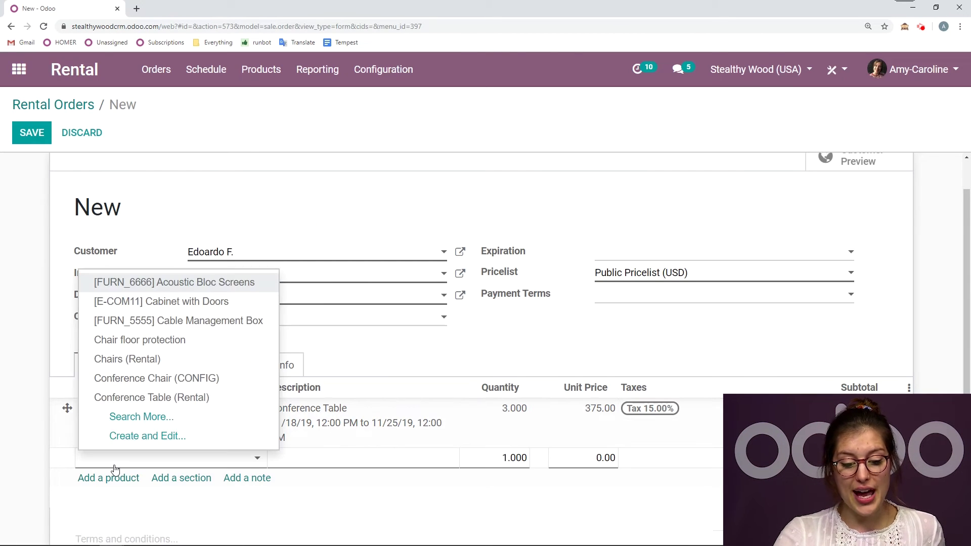
click(181, 360)
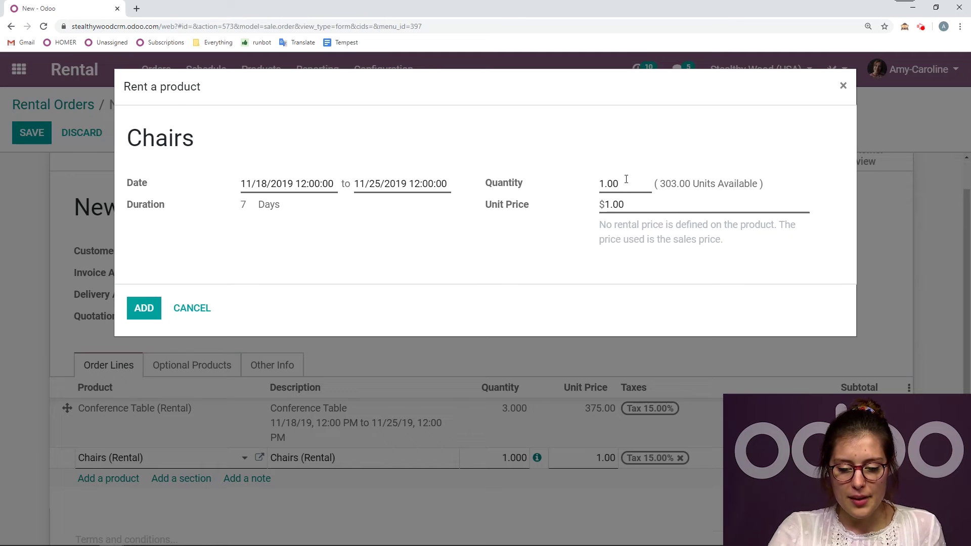
drag(624, 183, 595, 184)
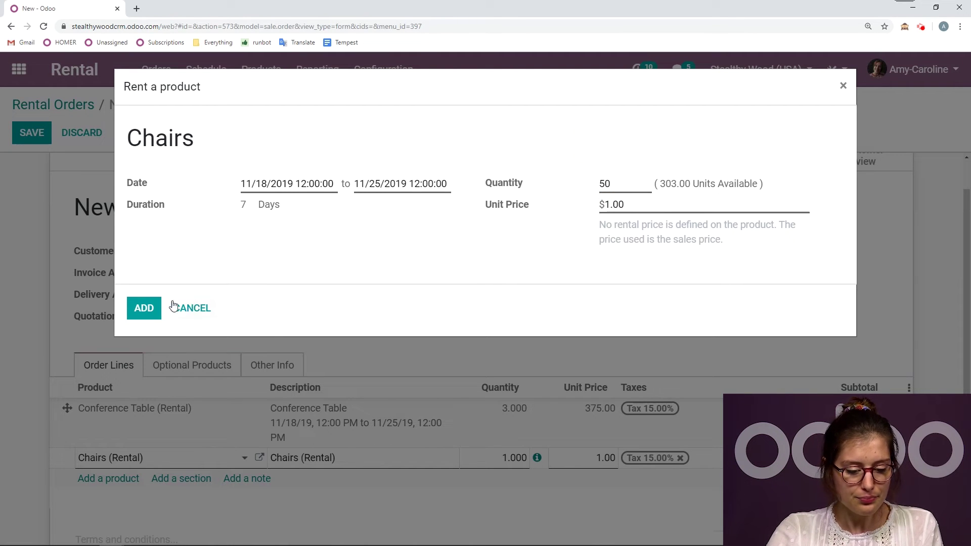
click(150, 314)
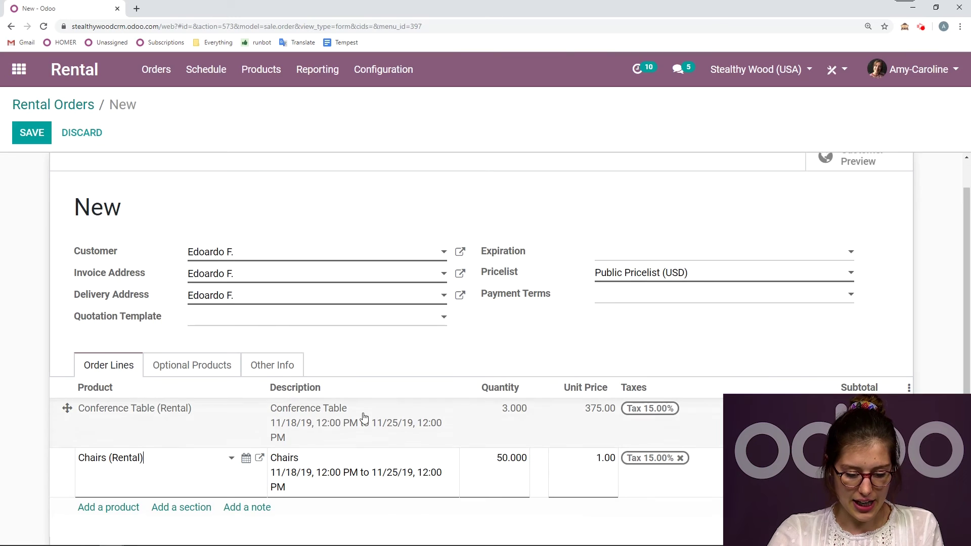
scroll(364, 418, down, 1)
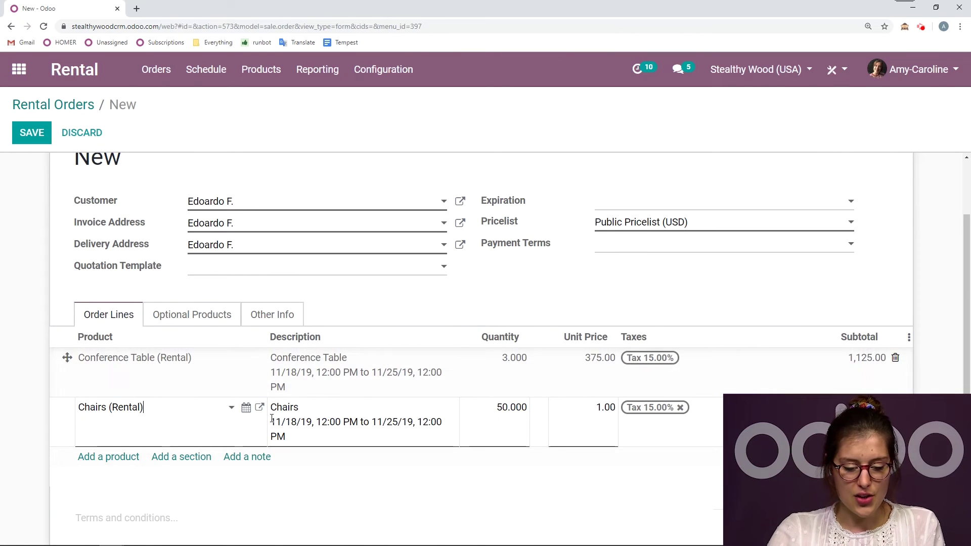
scroll(241, 412, up, 2)
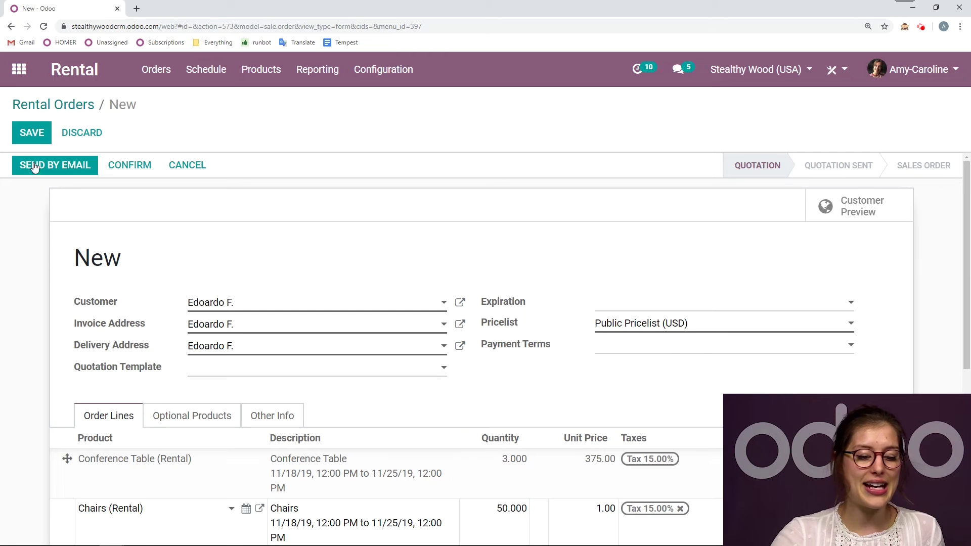
Step: Save and confirm the quotation as Reserved order S00047, then send the confirmation email
click(43, 136)
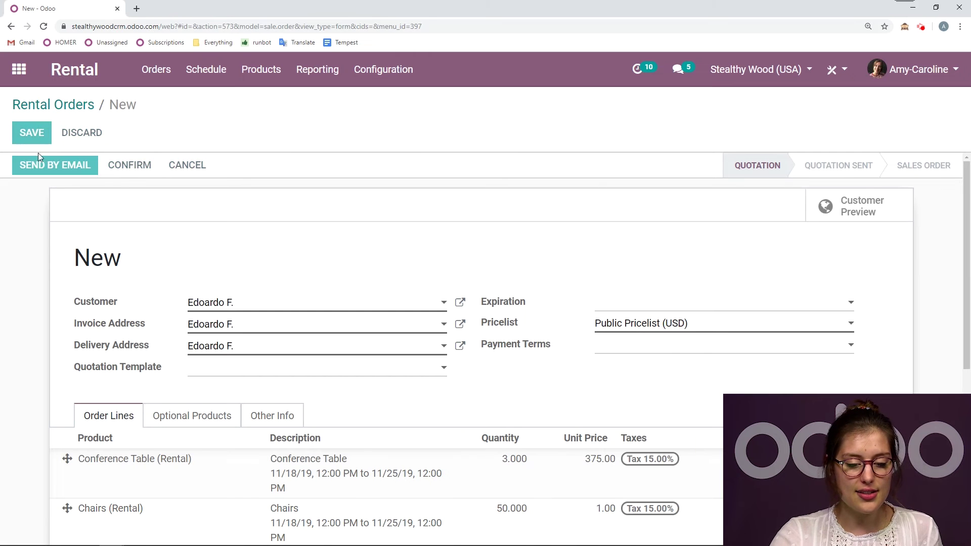
click(131, 170)
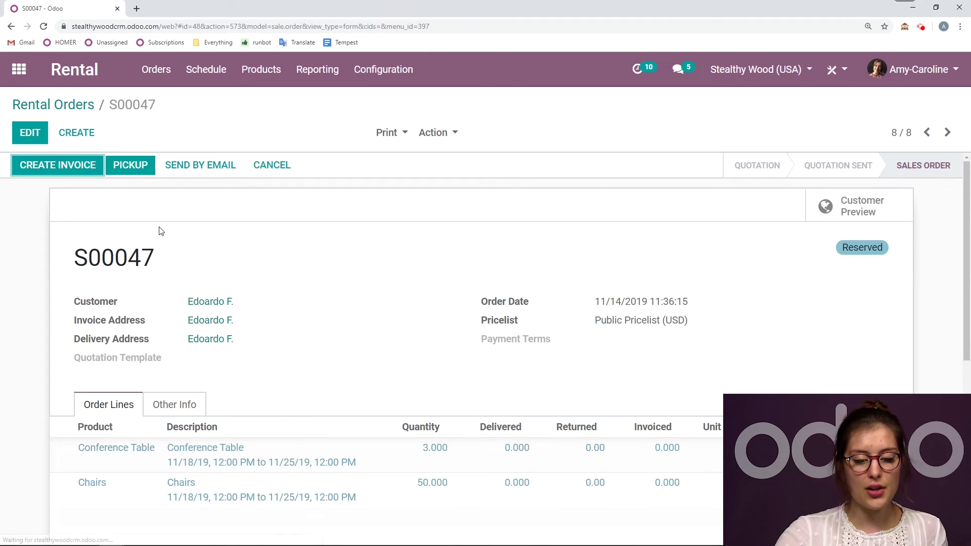
click(220, 167)
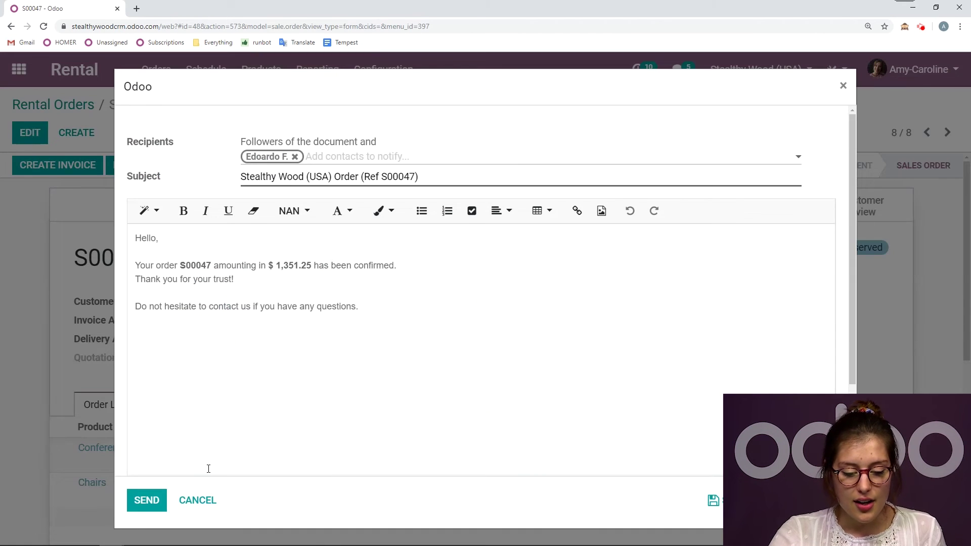
click(142, 510)
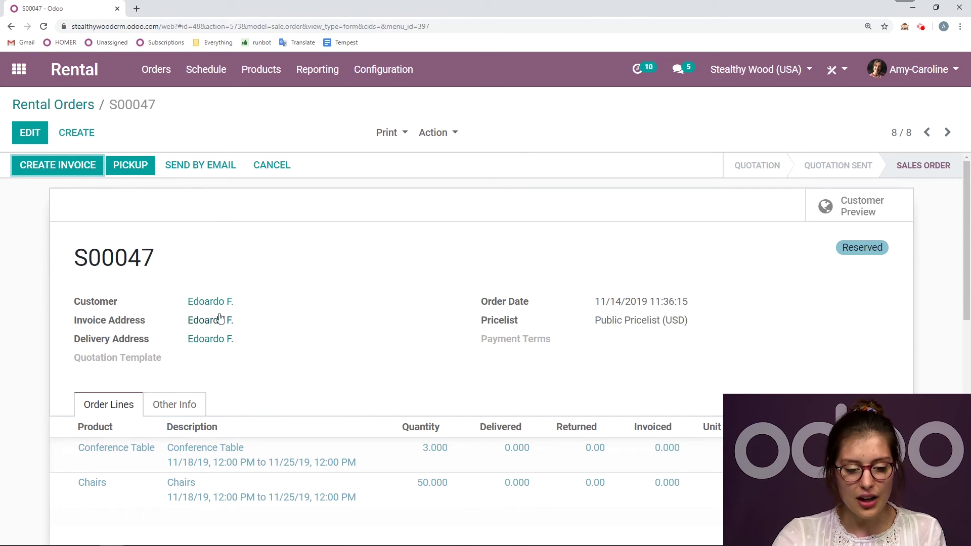
Step: Validate pickup of 50 Chairs and 3 Conference Tables with serials CT001, CT002, CT003
click(141, 173)
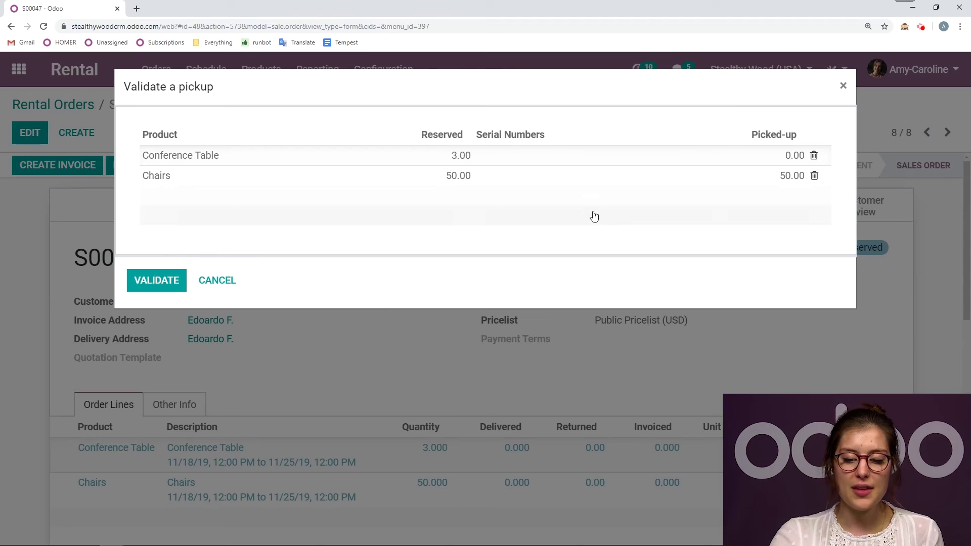
click(553, 160)
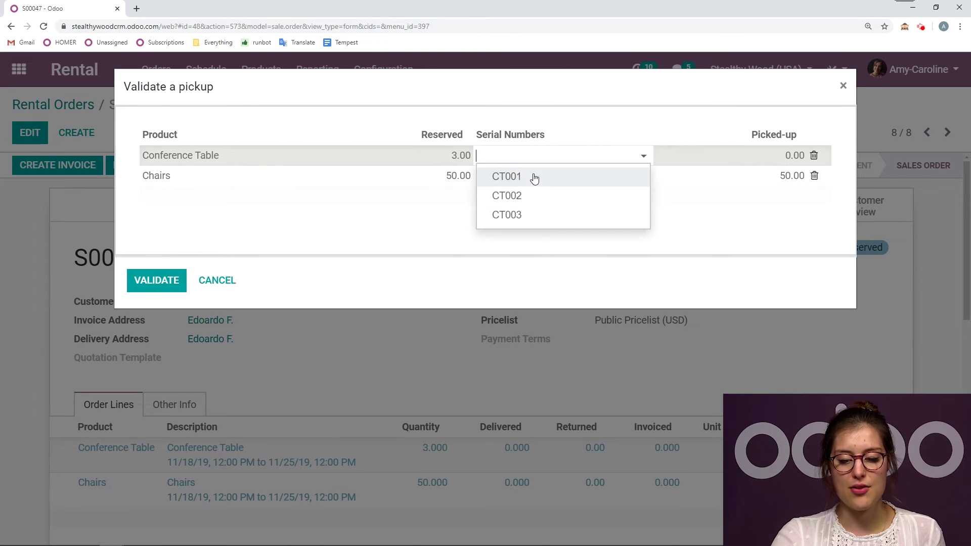
click(531, 177)
click(551, 160)
click(553, 180)
click(580, 158)
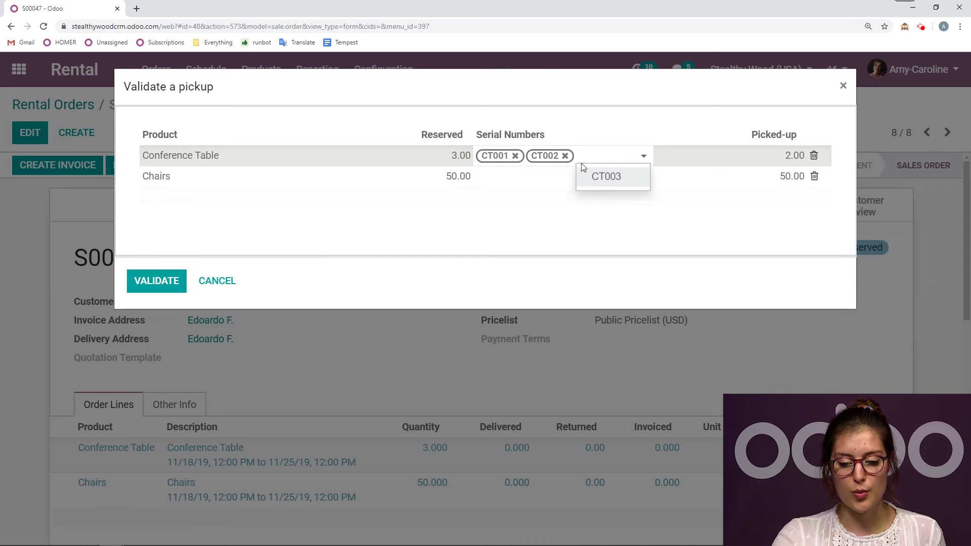
click(591, 182)
click(602, 108)
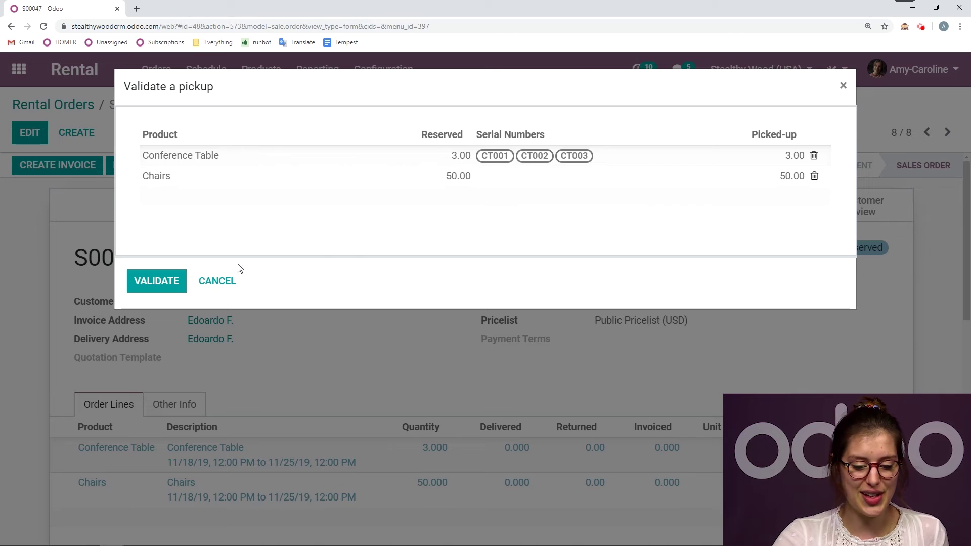
click(161, 281)
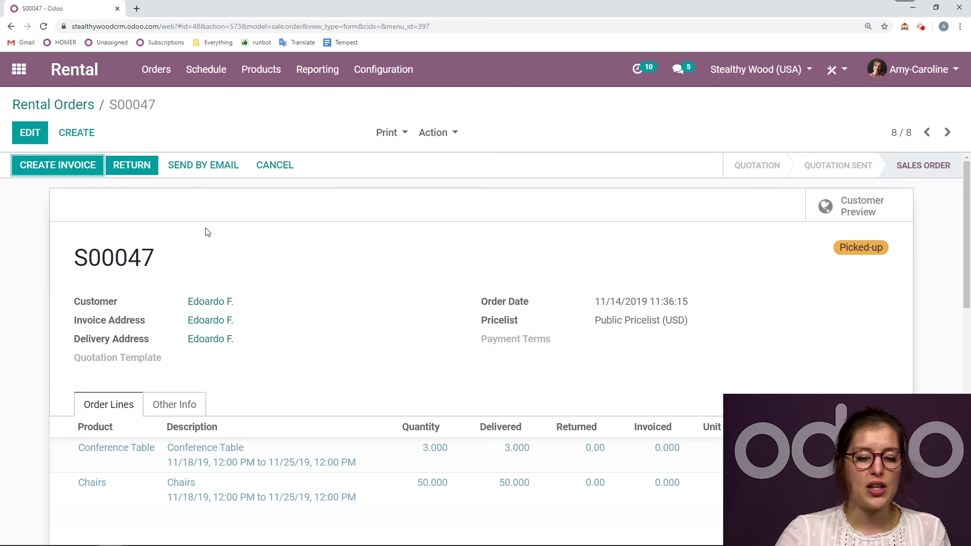
Step: Start a return, remove the Chairs line by mistake, and discard that return
click(152, 166)
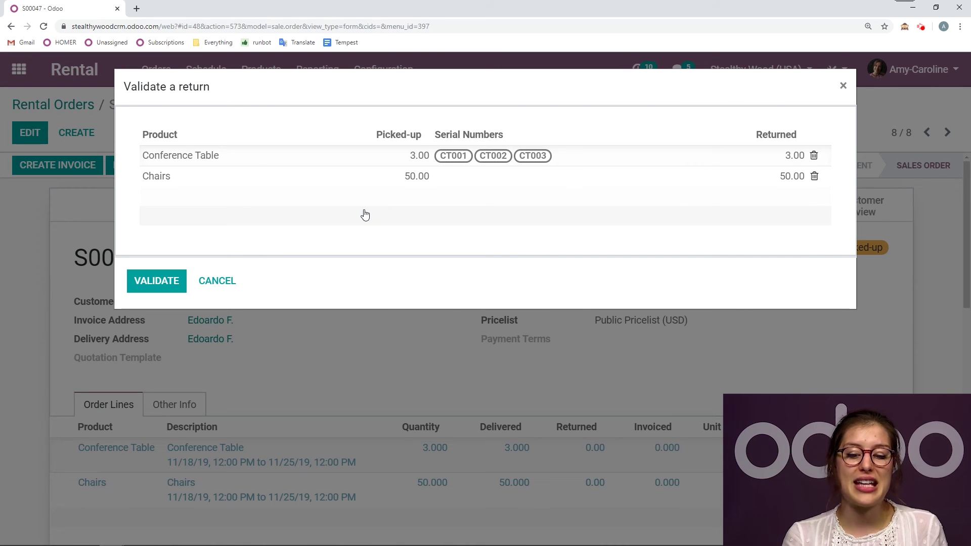
click(814, 177)
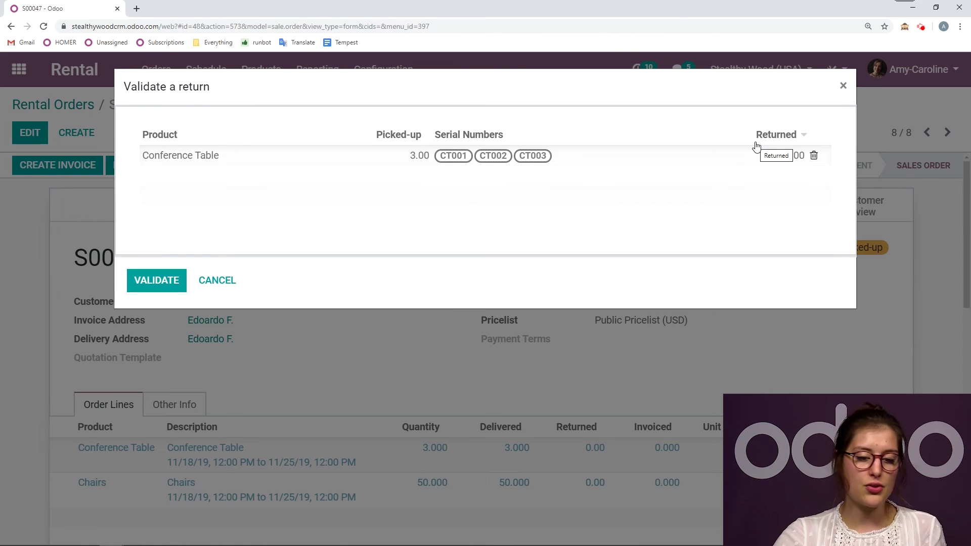
click(216, 280)
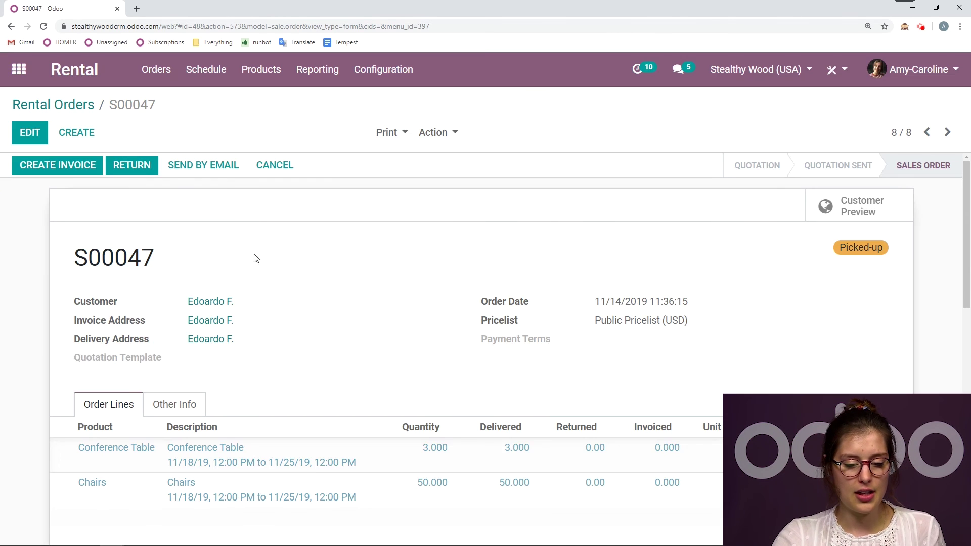
Step: Return only the 50 Chairs, with the Conference Table line removed from the return
click(147, 172)
click(814, 155)
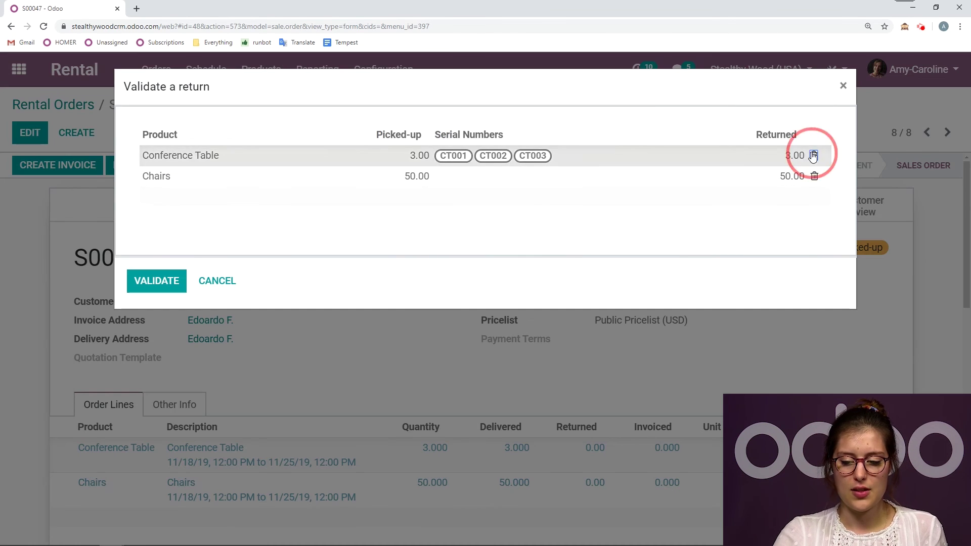
click(156, 277)
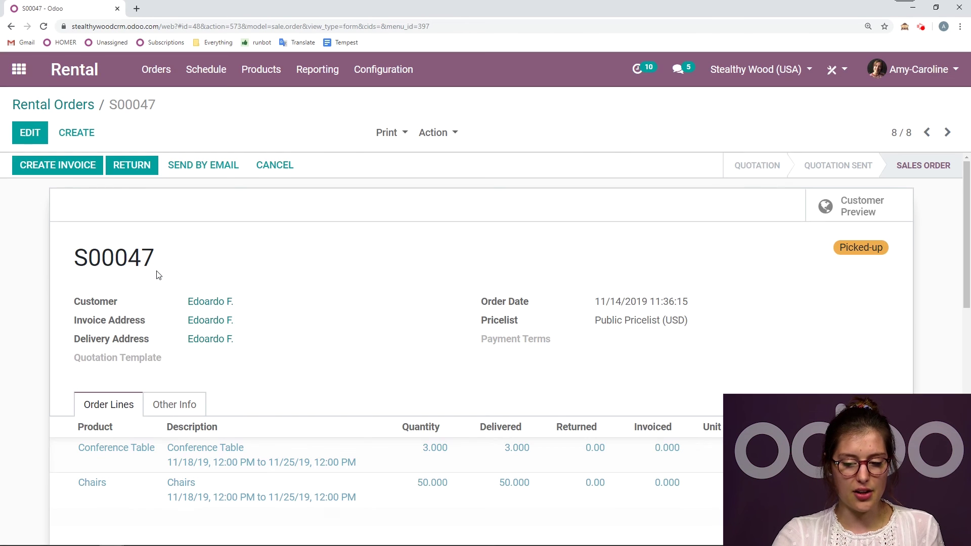
scroll(302, 284, down, 10)
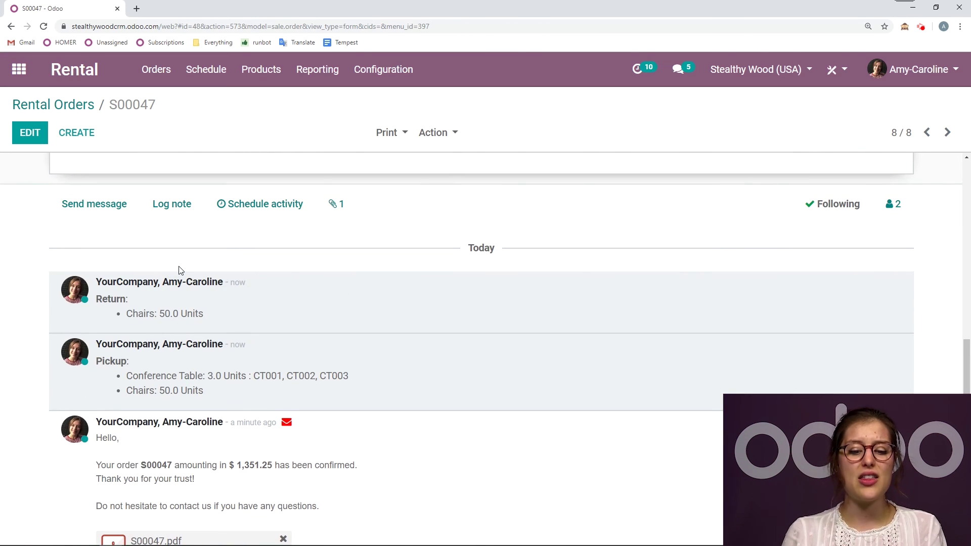
scroll(414, 244, up, 10)
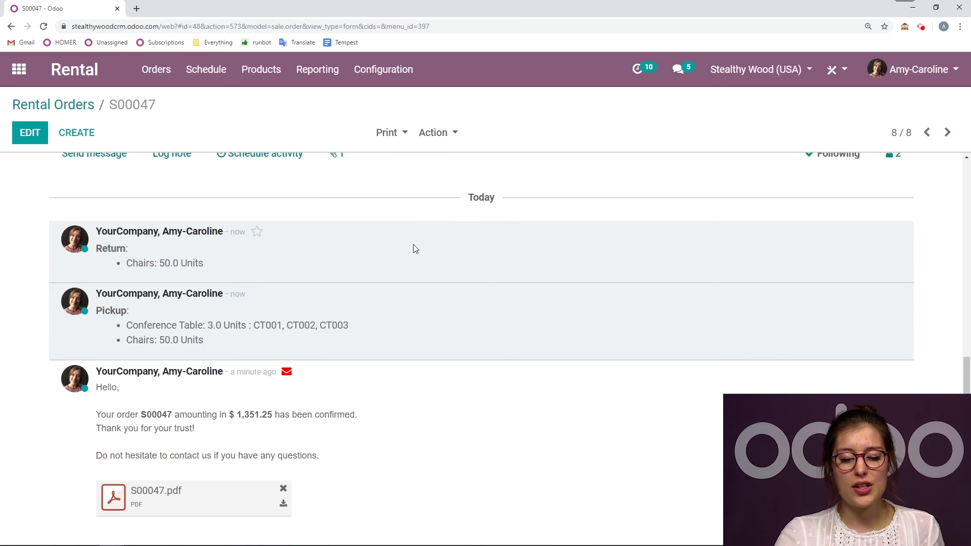
click(397, 132)
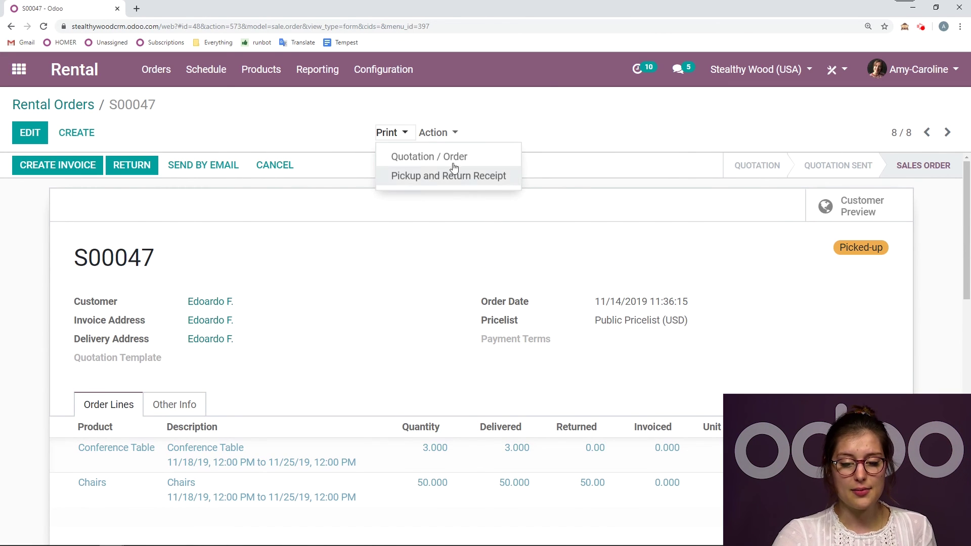
click(273, 111)
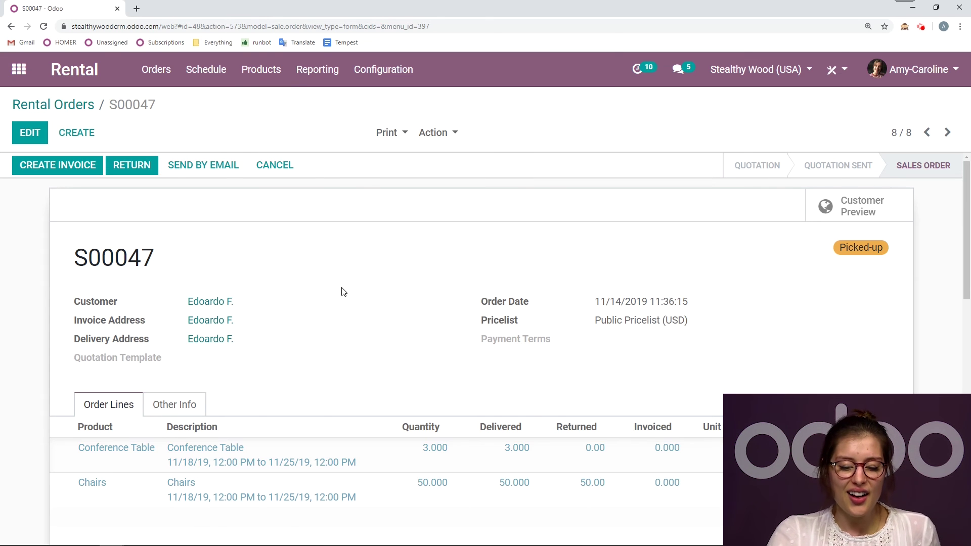
Step: Validate the return of Conference Tables CT001–CT003 so S00047 shows Returned
click(129, 167)
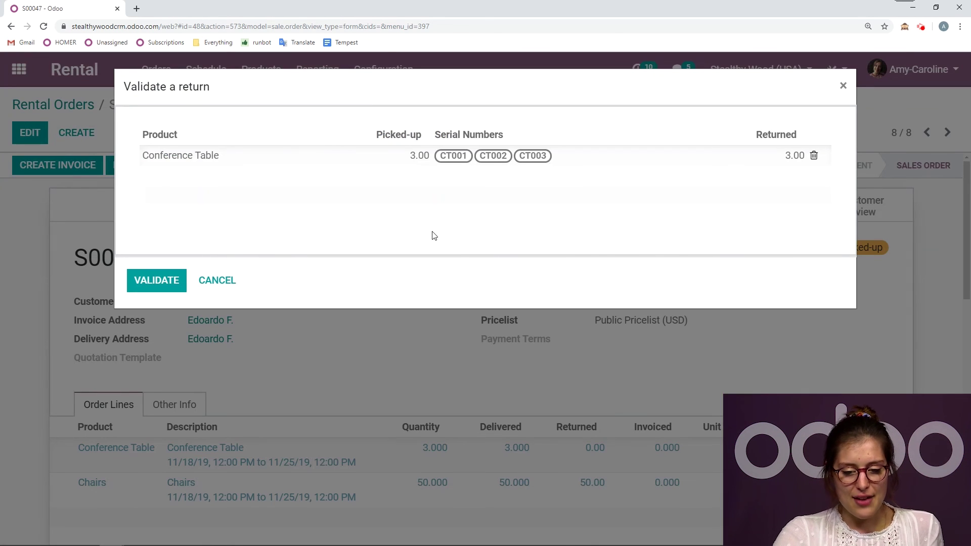
click(157, 280)
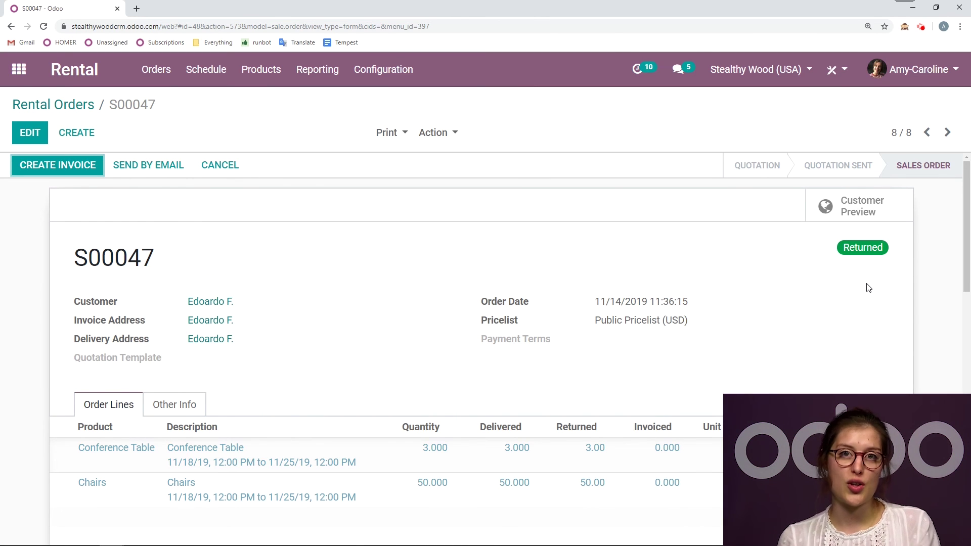
scroll(868, 287, down, 10)
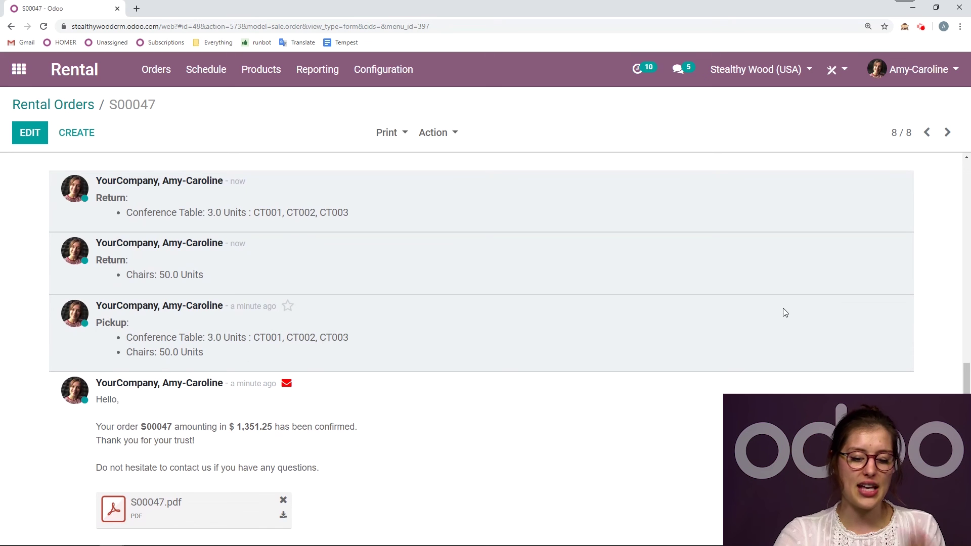
scroll(798, 308, up, 10)
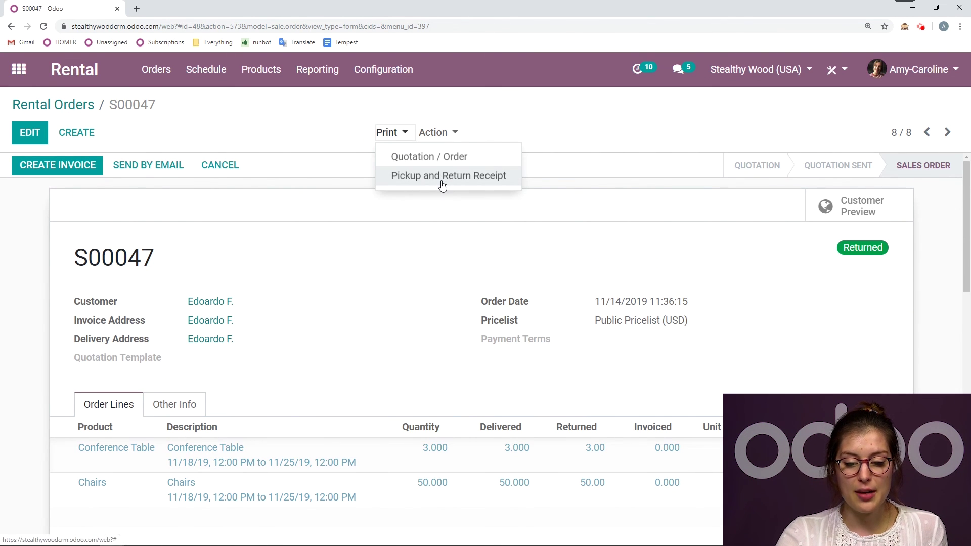
Step: Print the Pickup and Return Receipt PDF for S00047, showing tables CT001–CT003 and 50 chairs
click(442, 185)
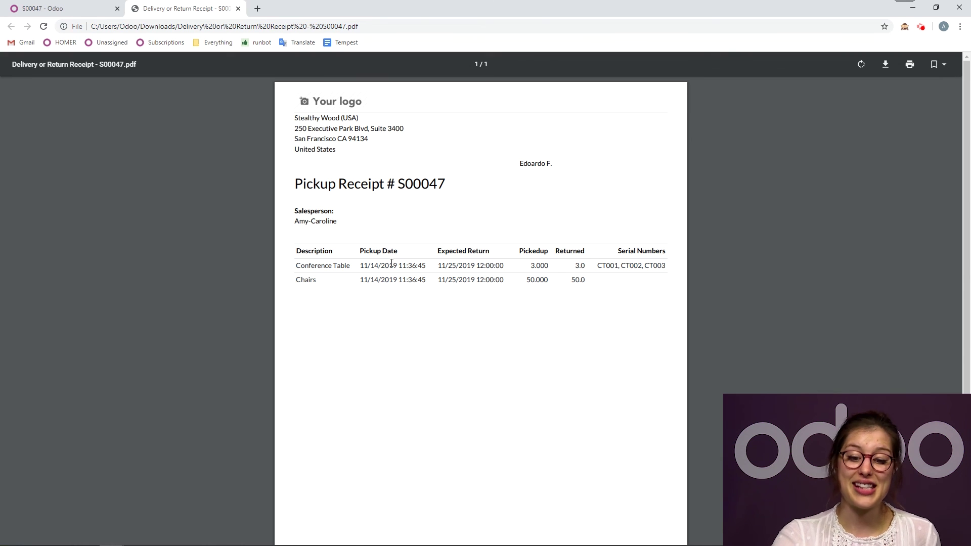
Step: Close the receipt PDF tab to return to the returned order S00047
click(238, 9)
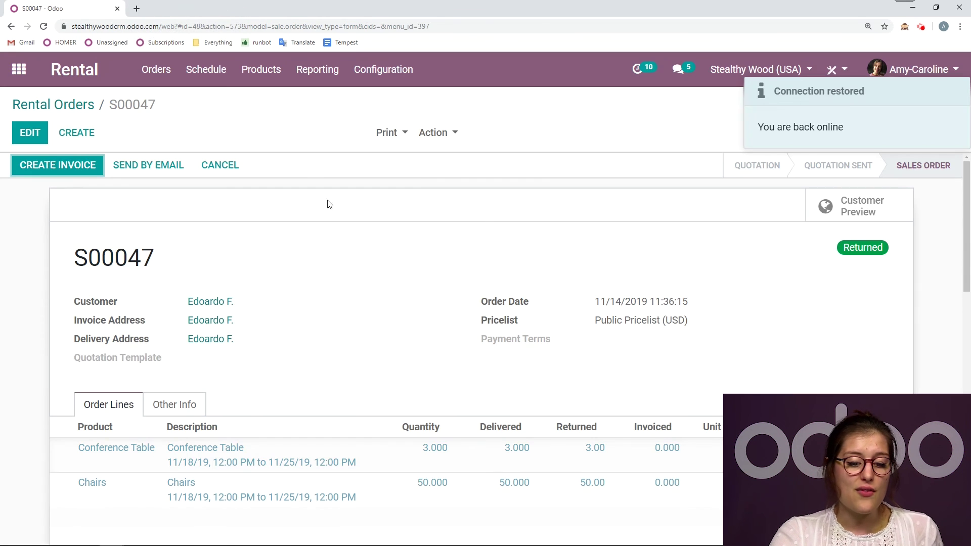